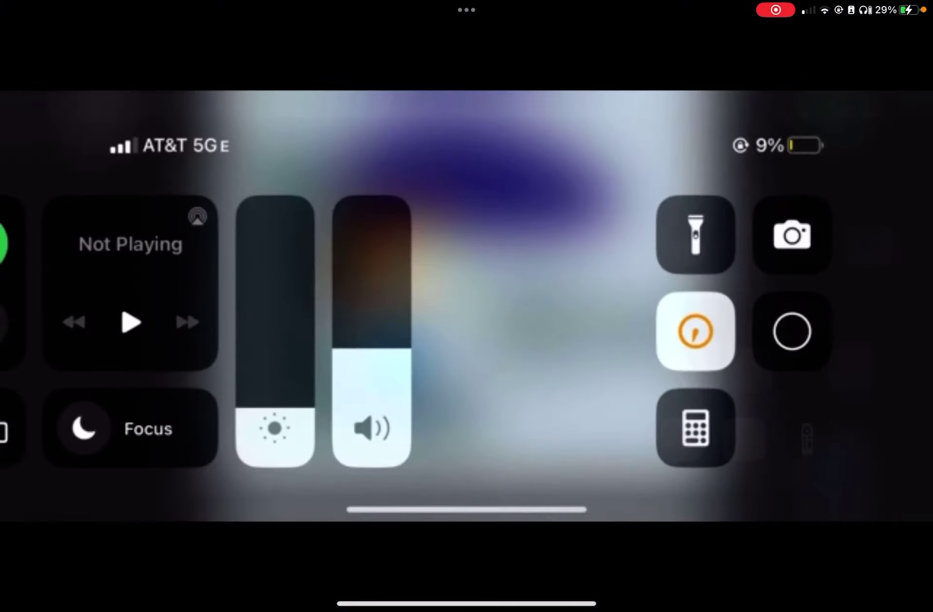
Open the multi-page story project and play it to the rainbow-stripes page
left_click(466, 306)
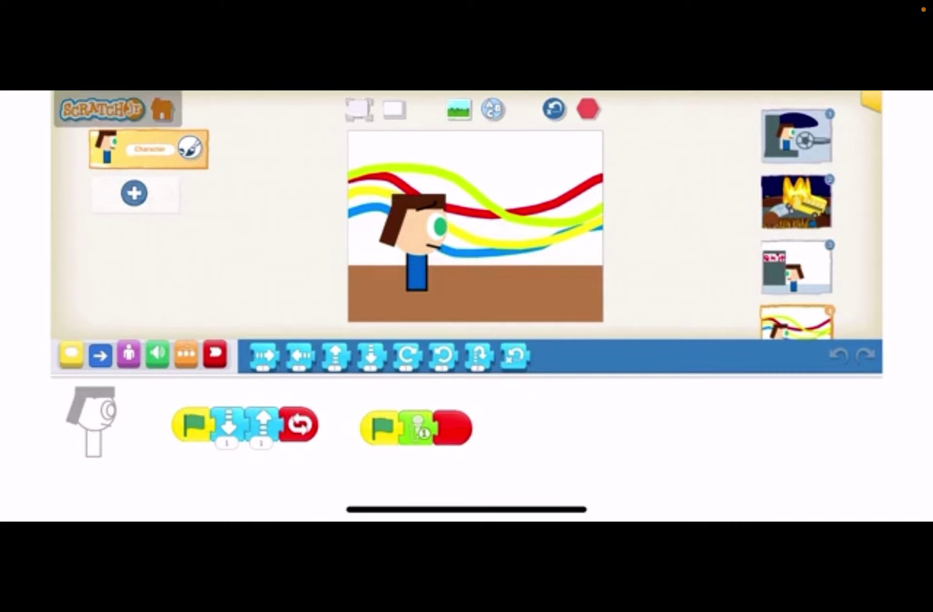
Return to the gallery and play the dark city scene with the green creature full-screen
left_click(163, 110)
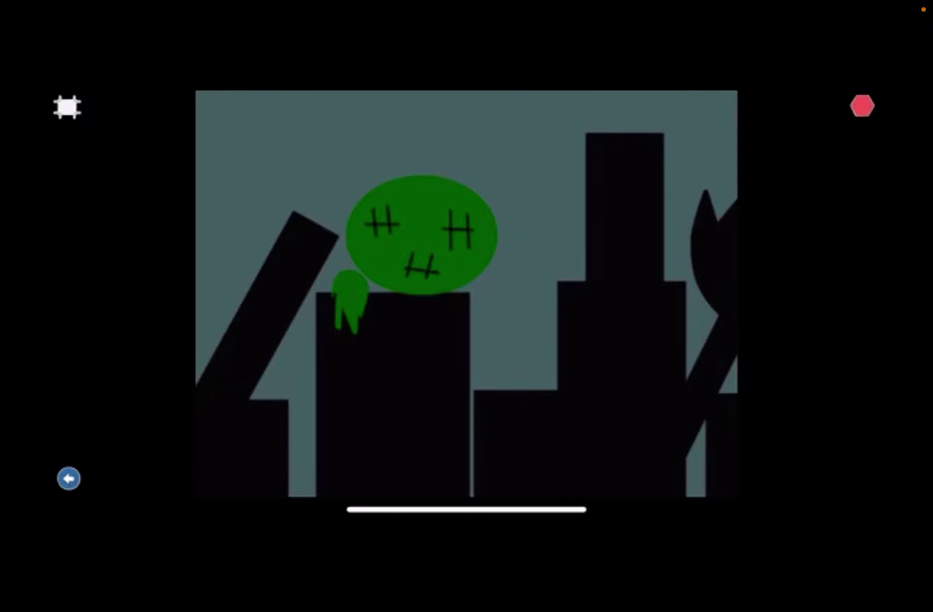
Exit full-screen playback, stopping the story, and head back to My Projects
left_click(67, 107)
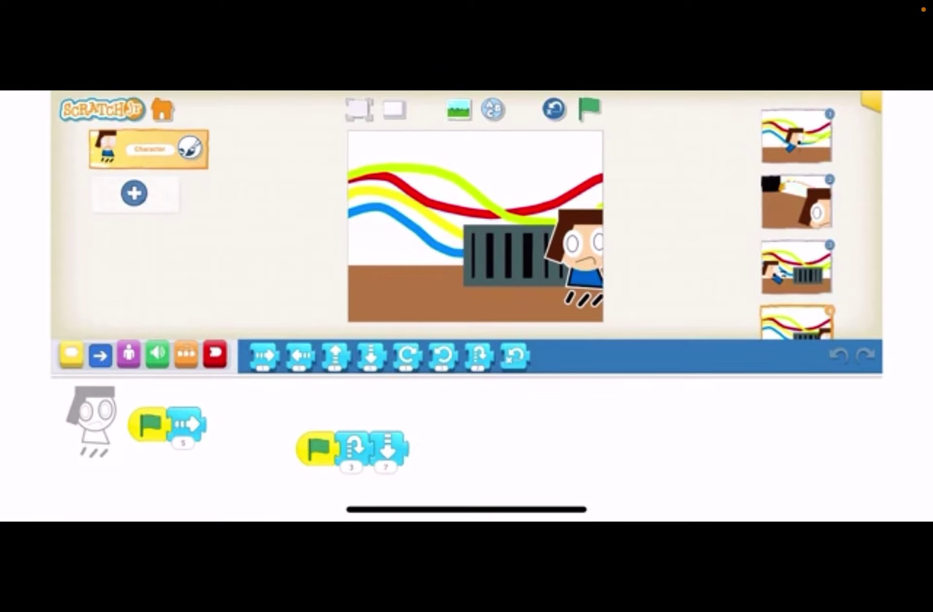
left_click(162, 109)
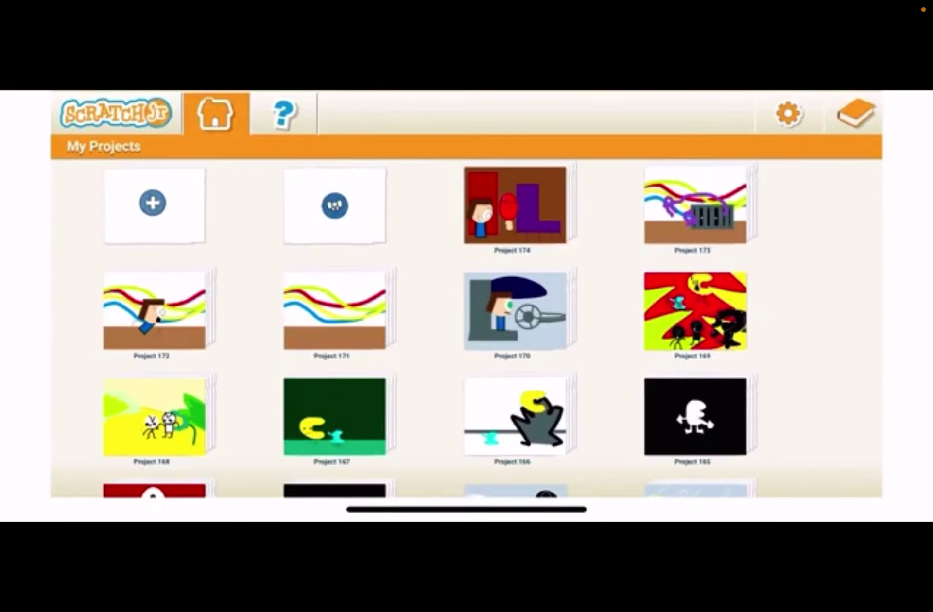
left_click(695, 205)
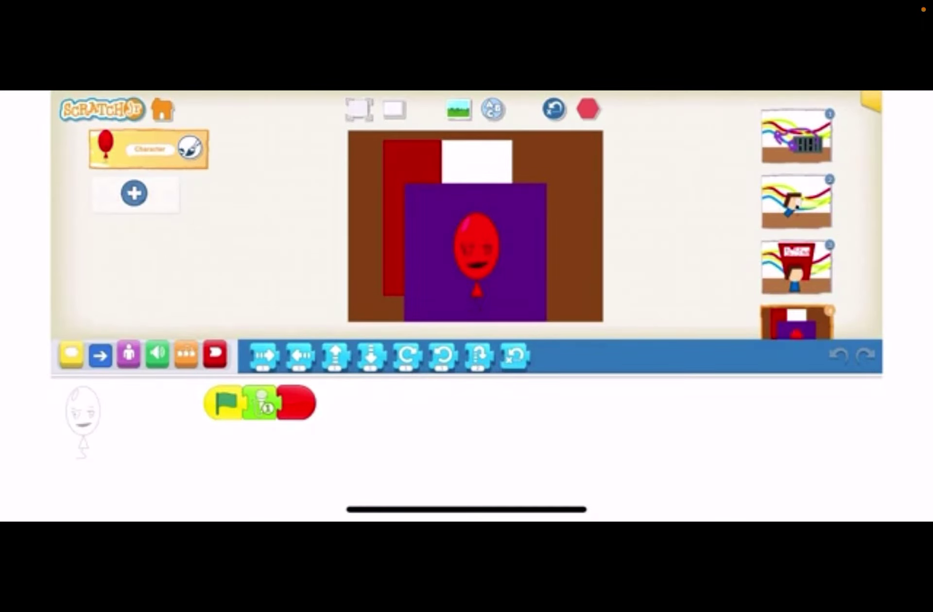
left_click(163, 109)
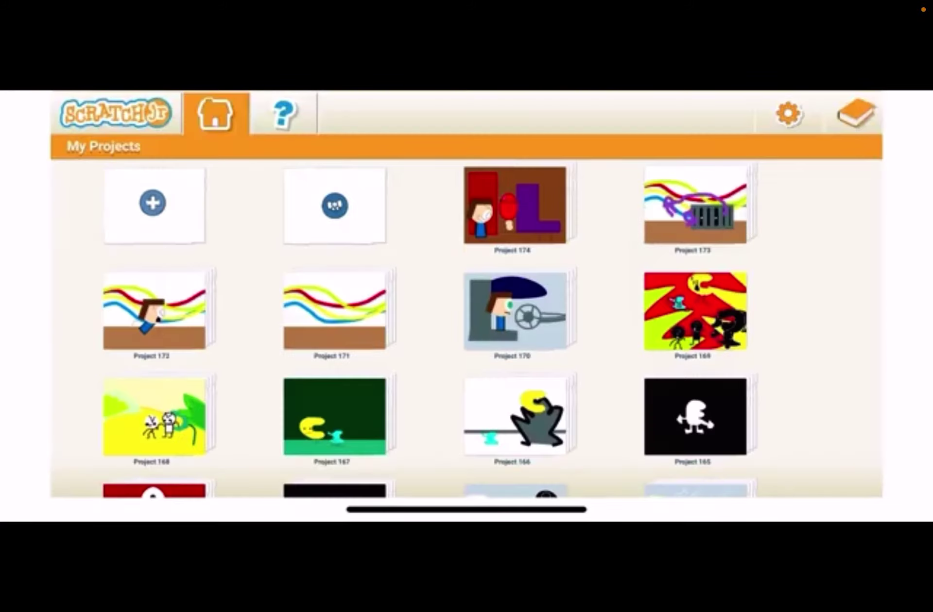